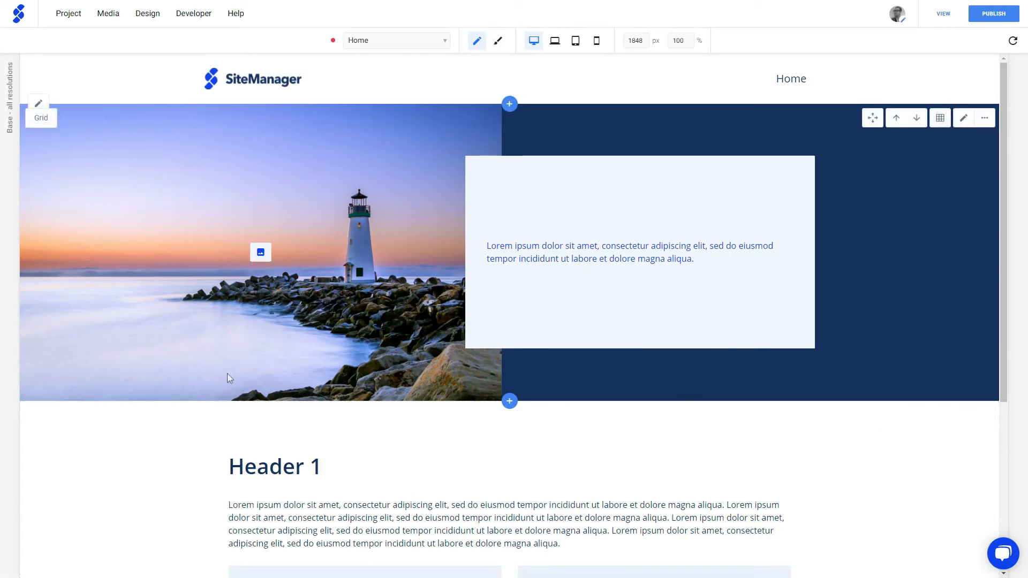
Go to the project dashboard and review the account's company settings and team members.
click(62, 14)
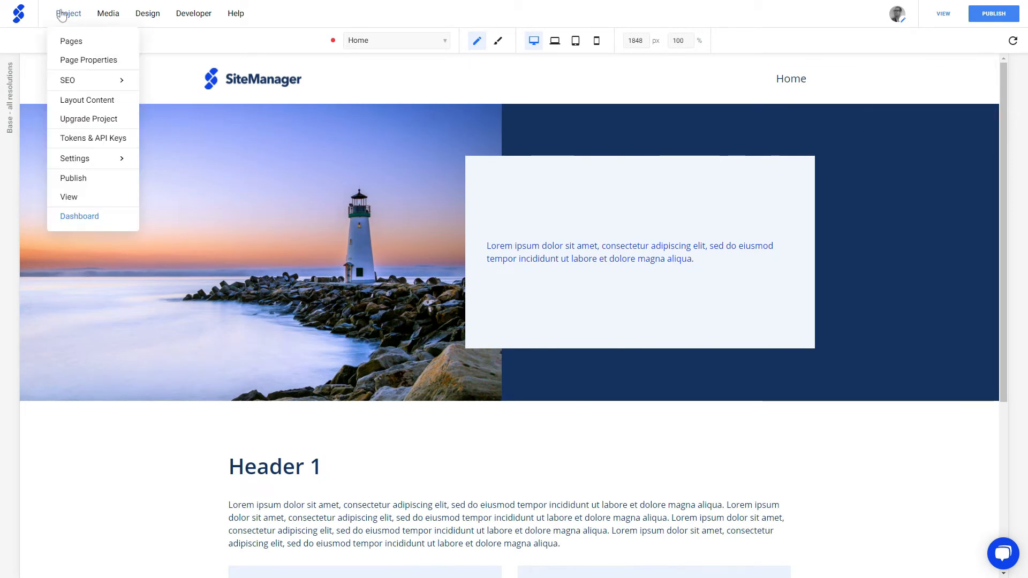
click(70, 217)
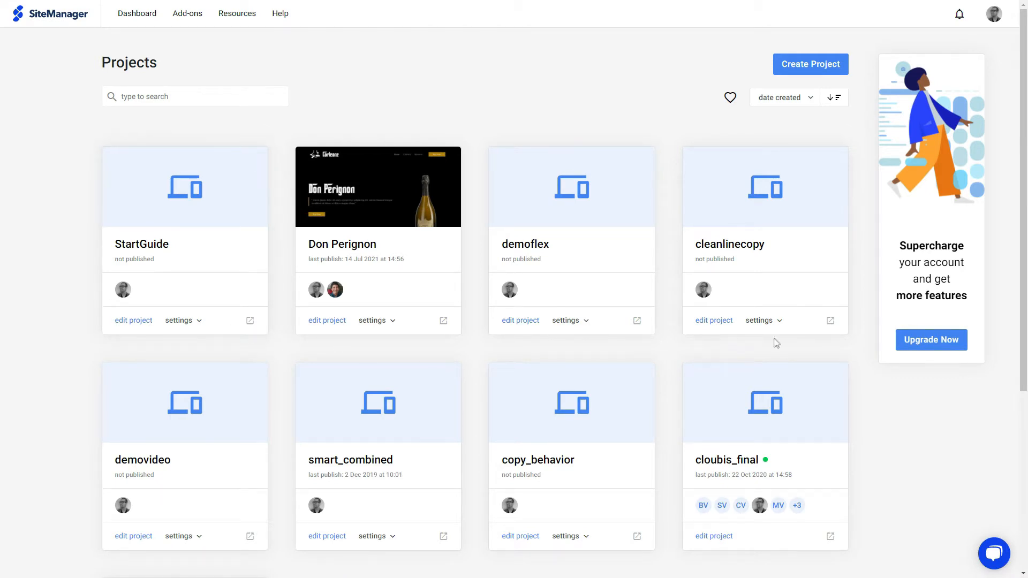
click(995, 13)
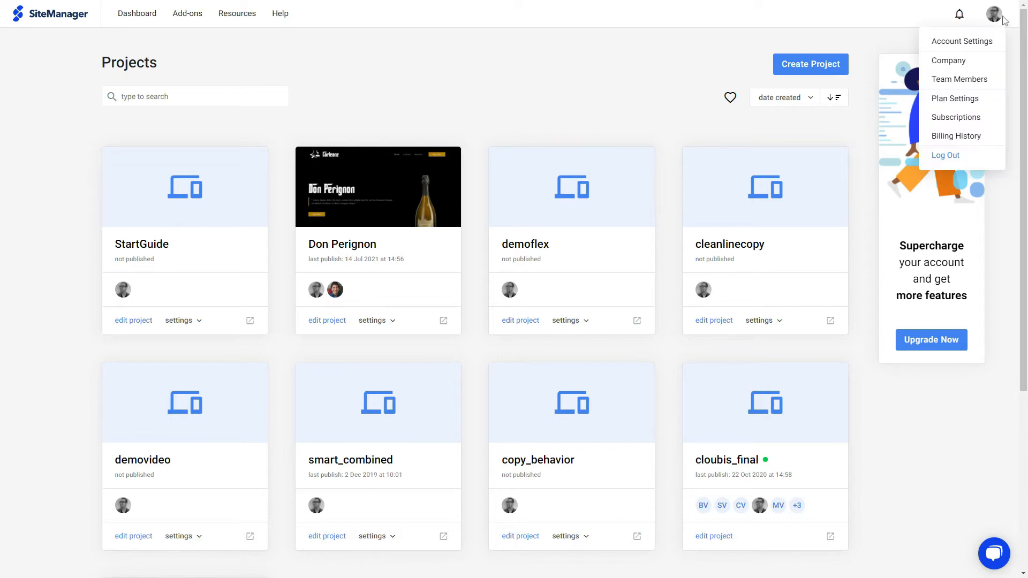
click(973, 62)
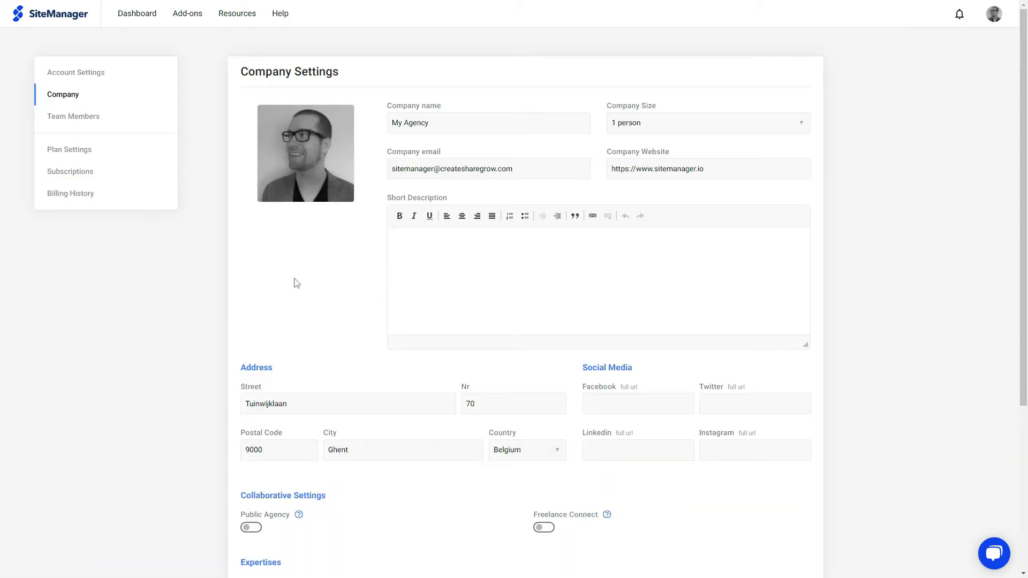
click(80, 126)
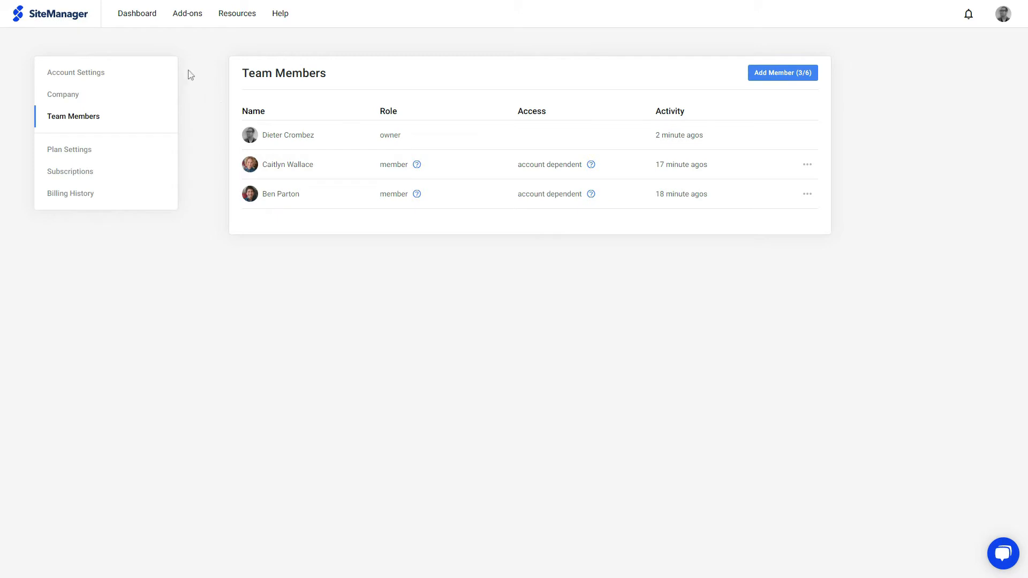
View My Agency's private library in the add-ons and check which component types it can list.
mouse_move(187, 21)
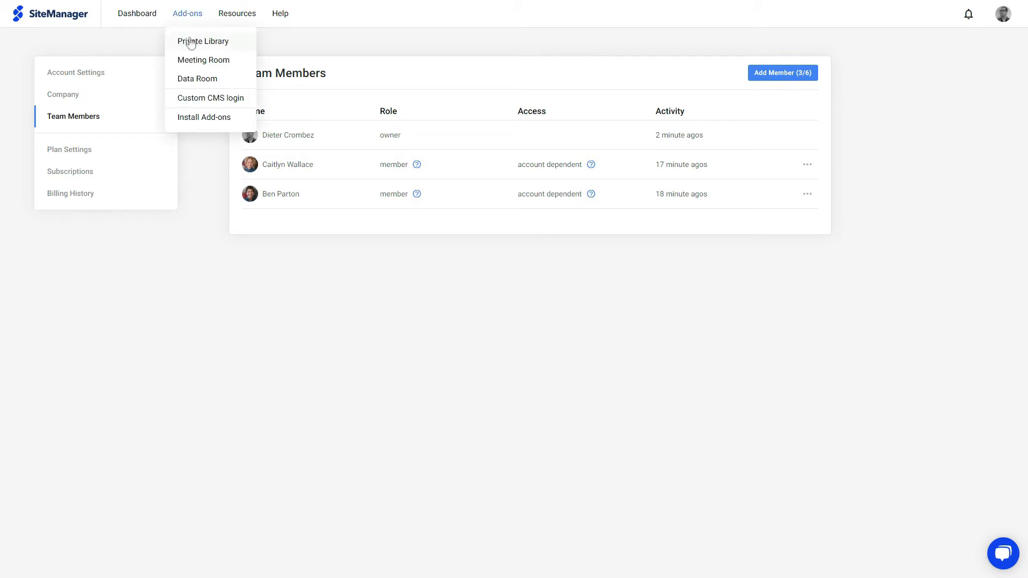
click(190, 42)
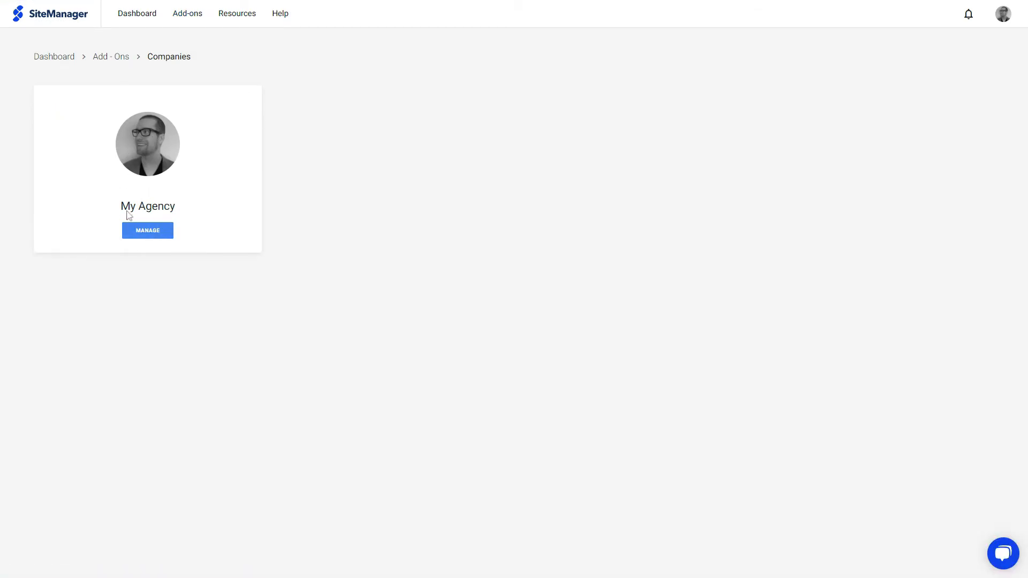
click(148, 231)
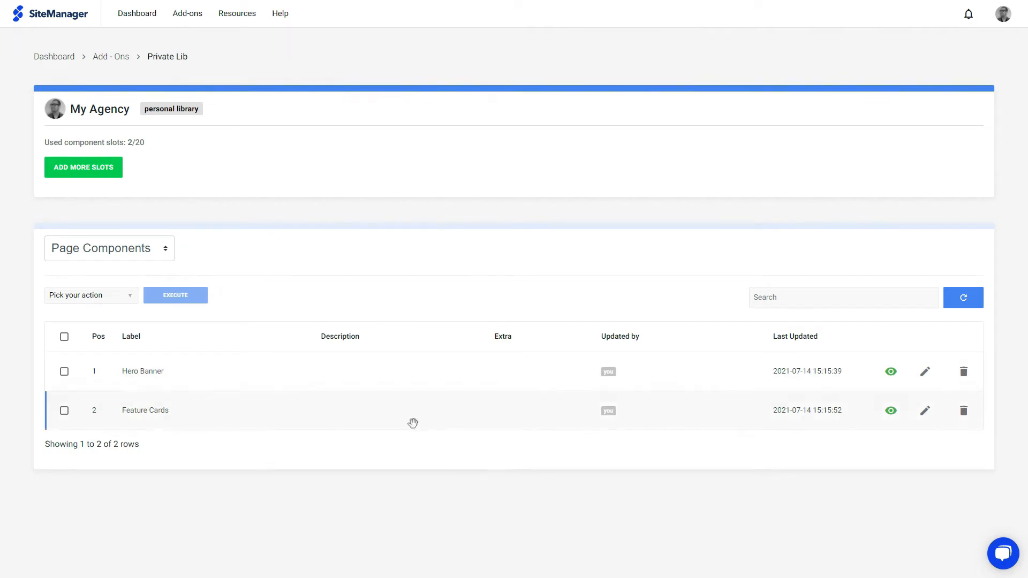
click(97, 255)
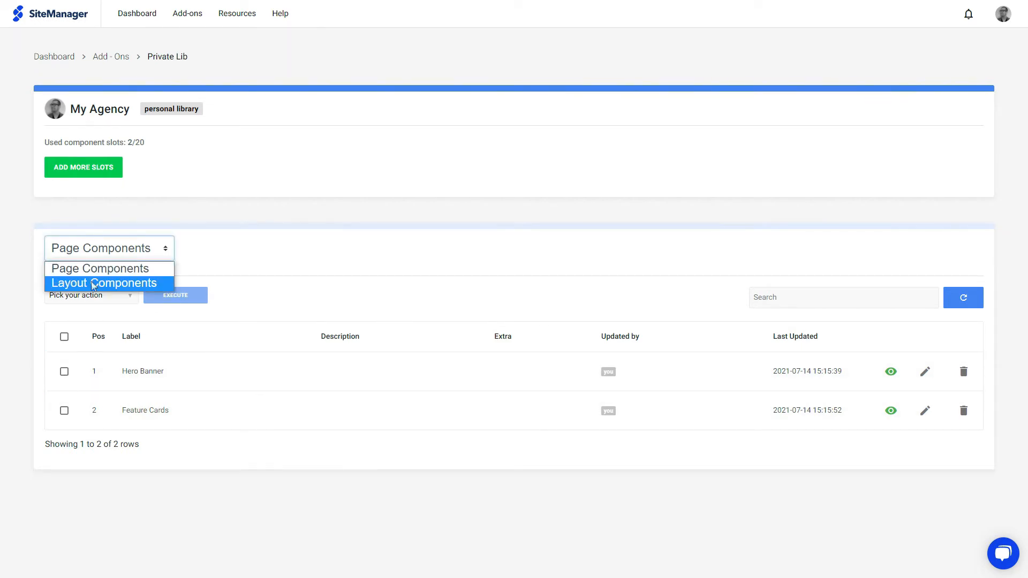
click(292, 232)
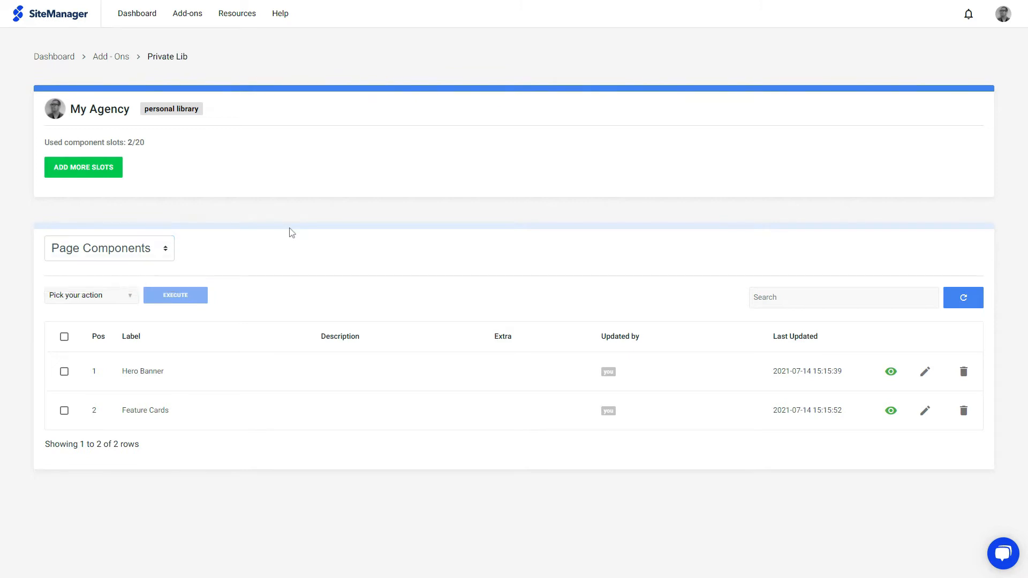
Open the StartGuide project for editing and publish the Home page's lighthouse banner section to the My Agency library.
click(135, 21)
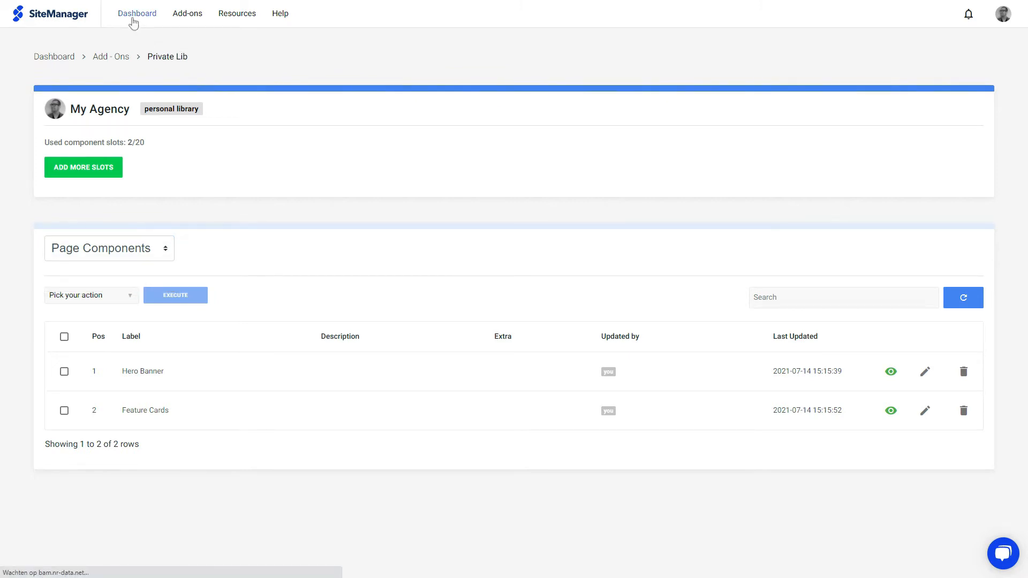
click(131, 322)
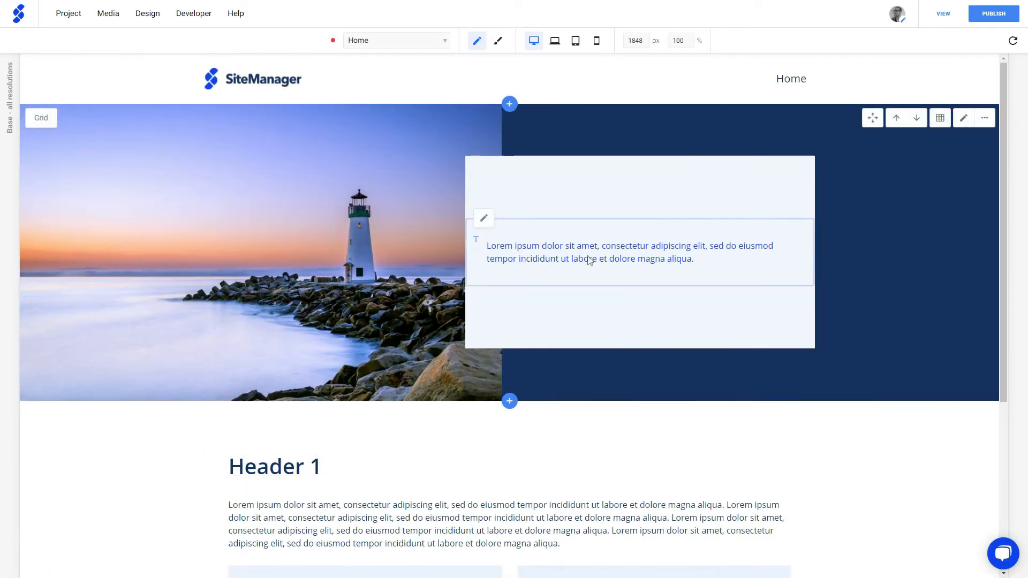
click(984, 118)
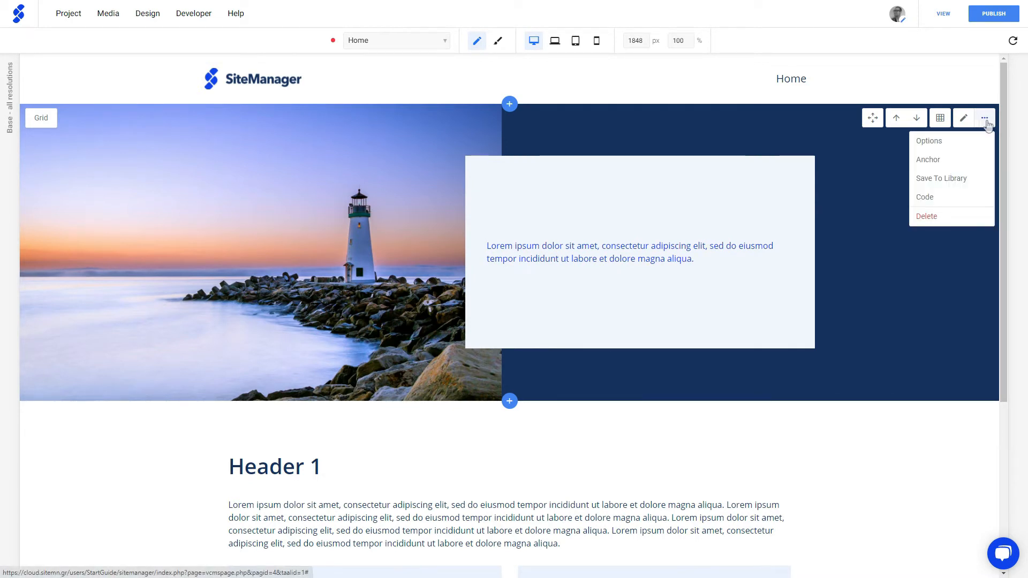
click(950, 180)
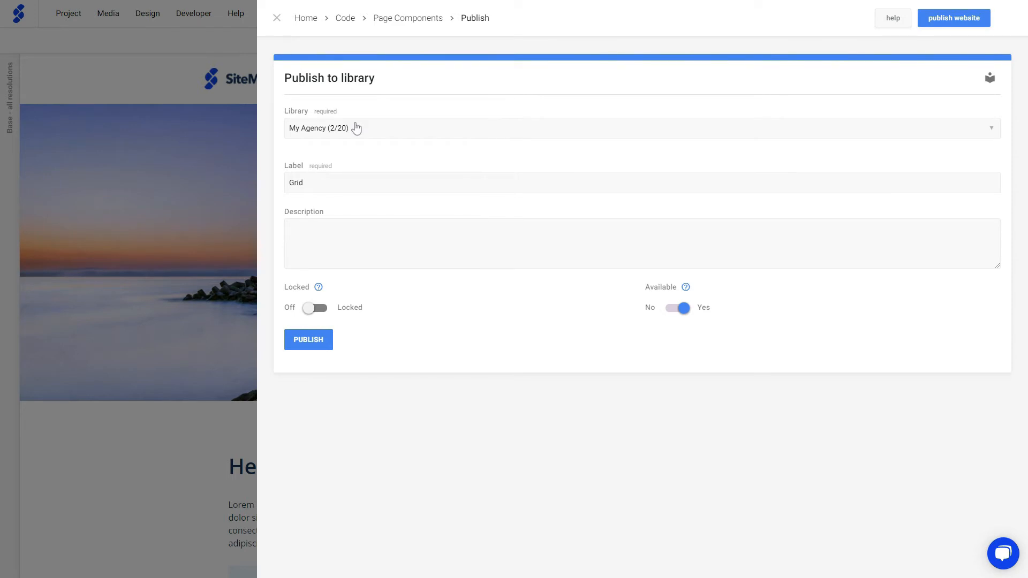
click(356, 129)
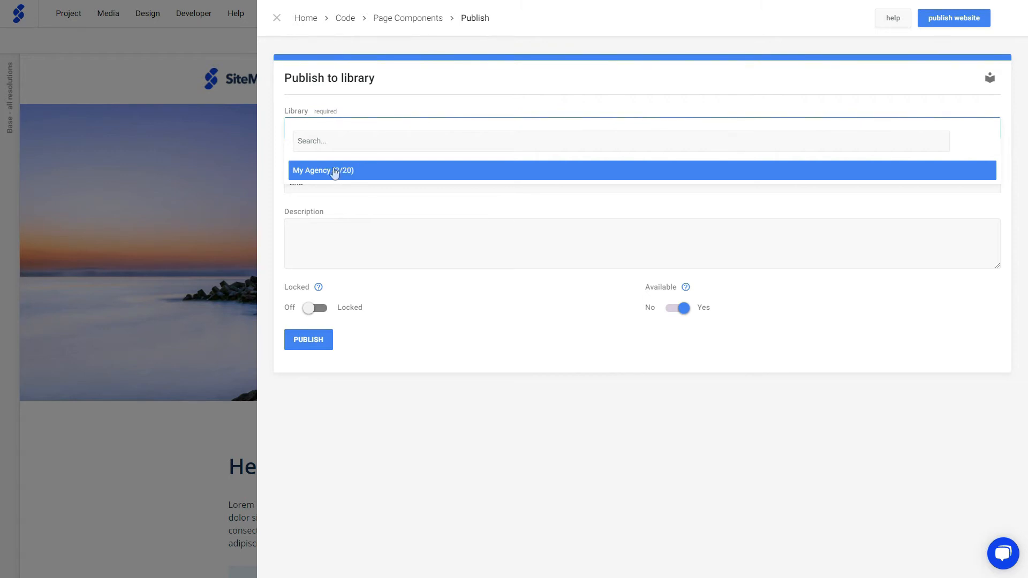
click(334, 172)
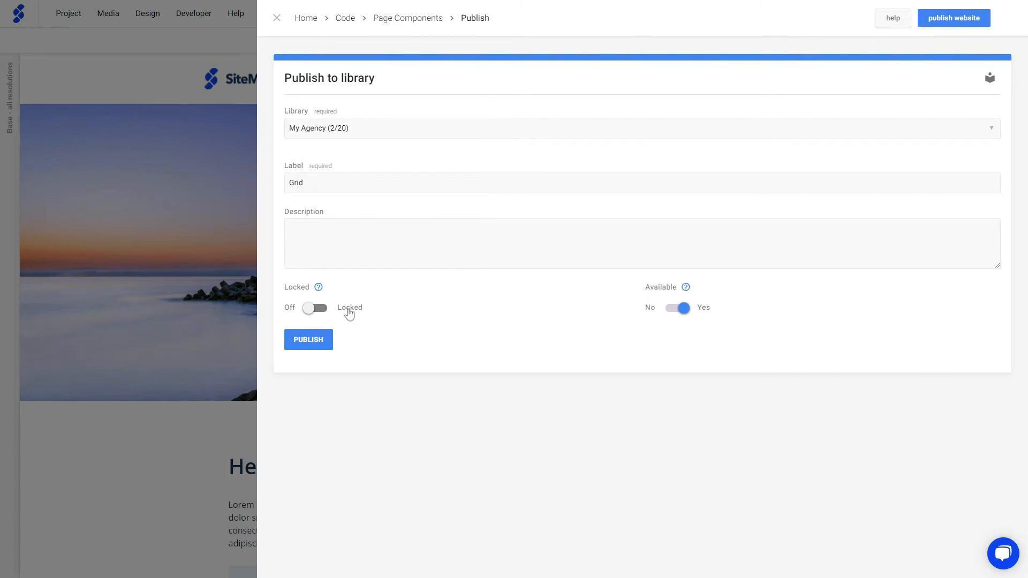
mouse_move(319, 289)
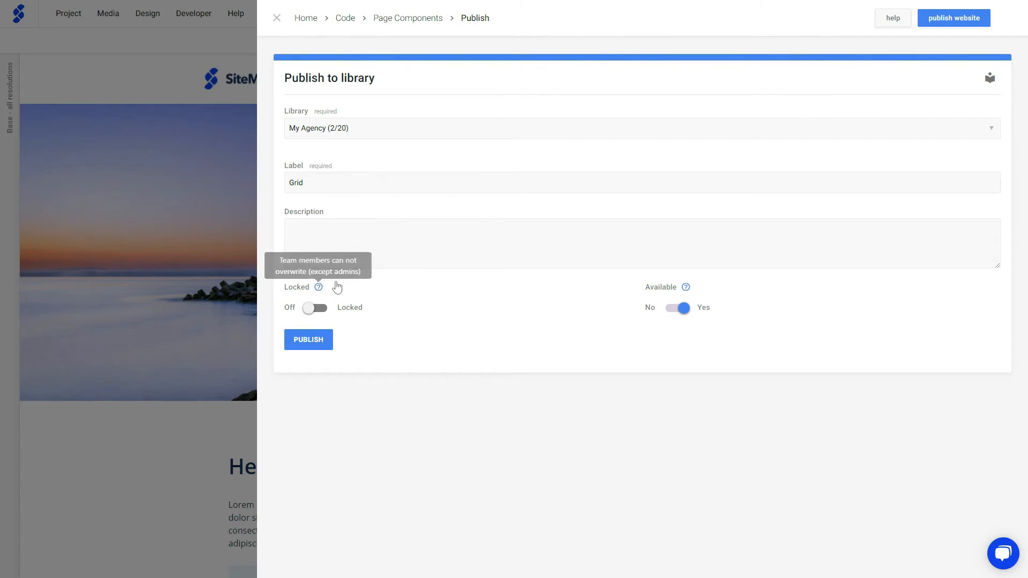
mouse_move(687, 289)
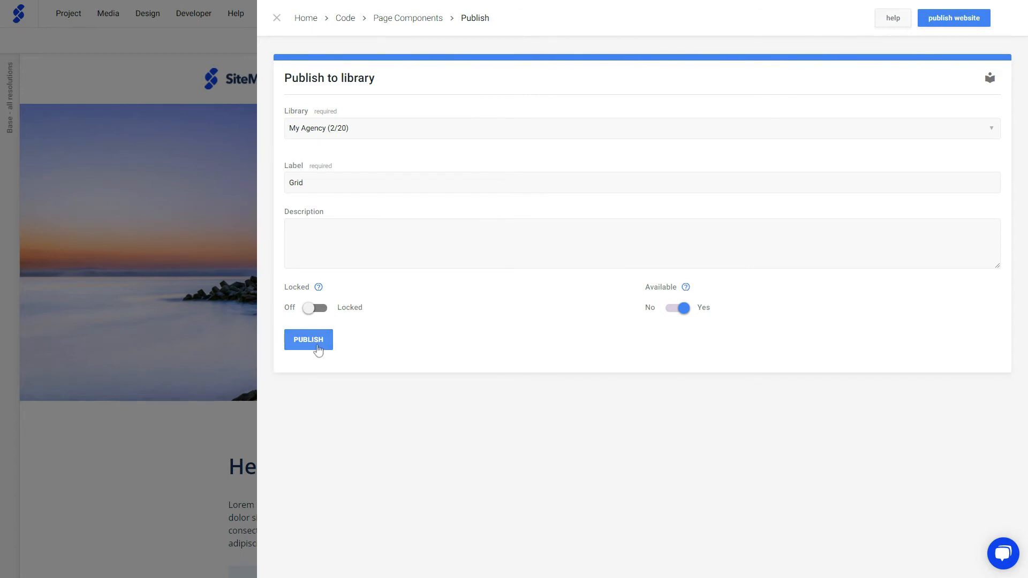
click(318, 348)
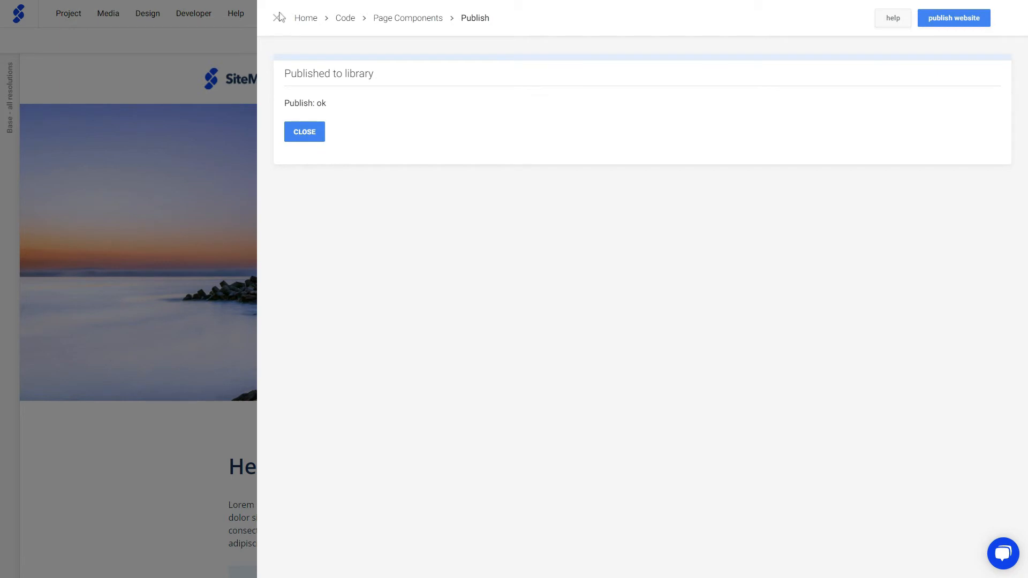
click(277, 17)
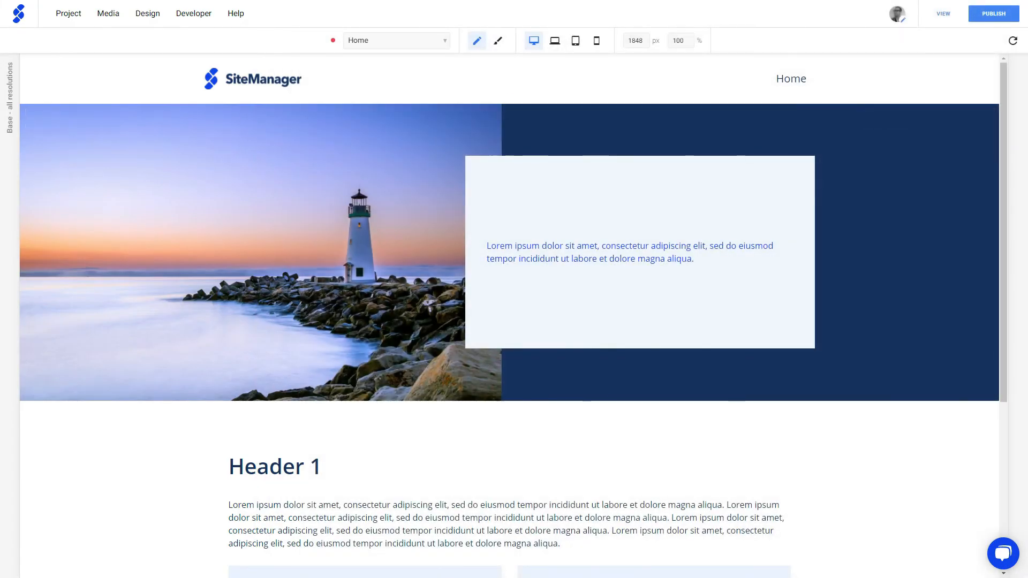
Examine the private library components offered for a new section below the lighthouse banner, then cancel the new section.
mouse_move(150, 468)
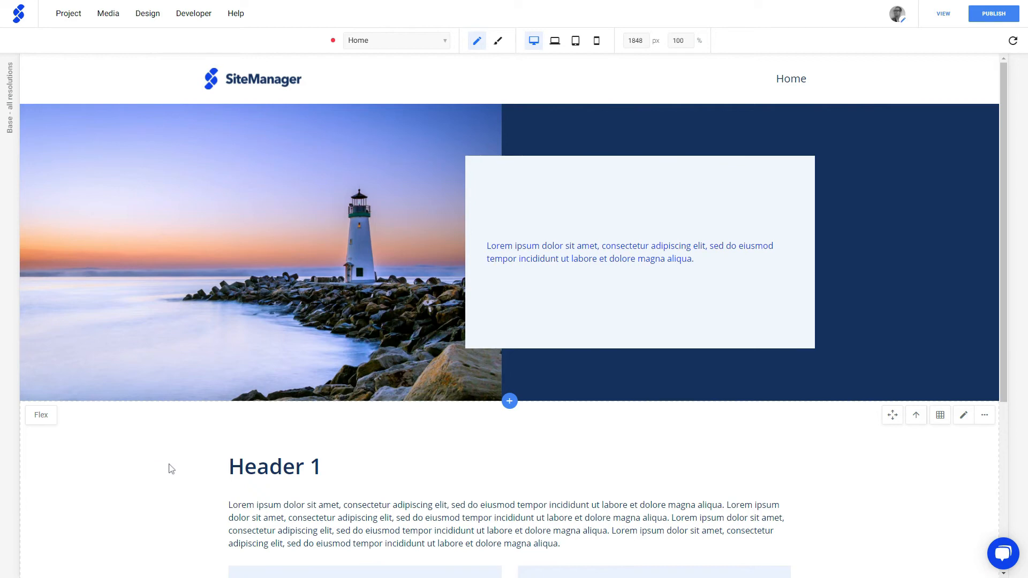
click(510, 402)
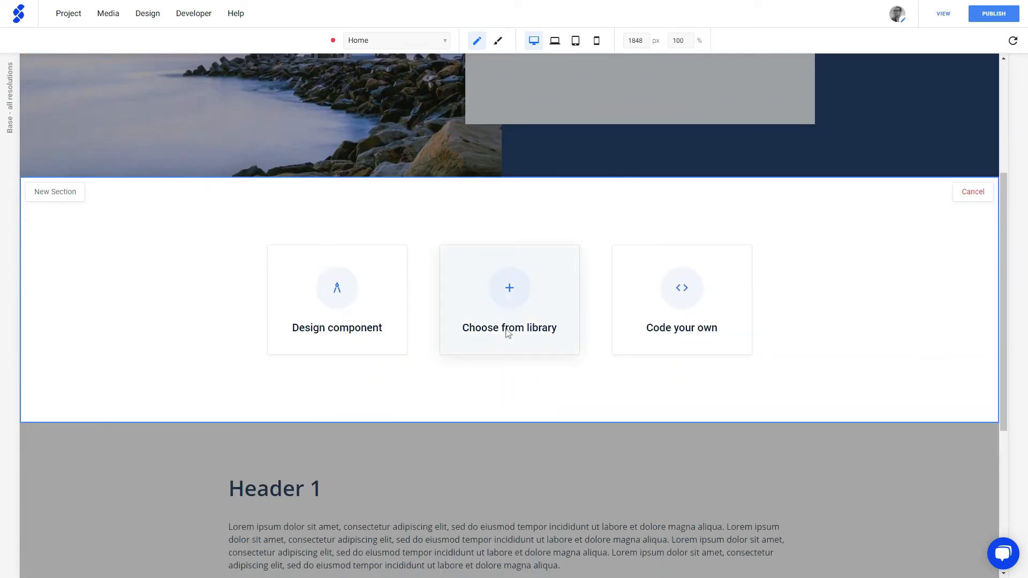
click(504, 320)
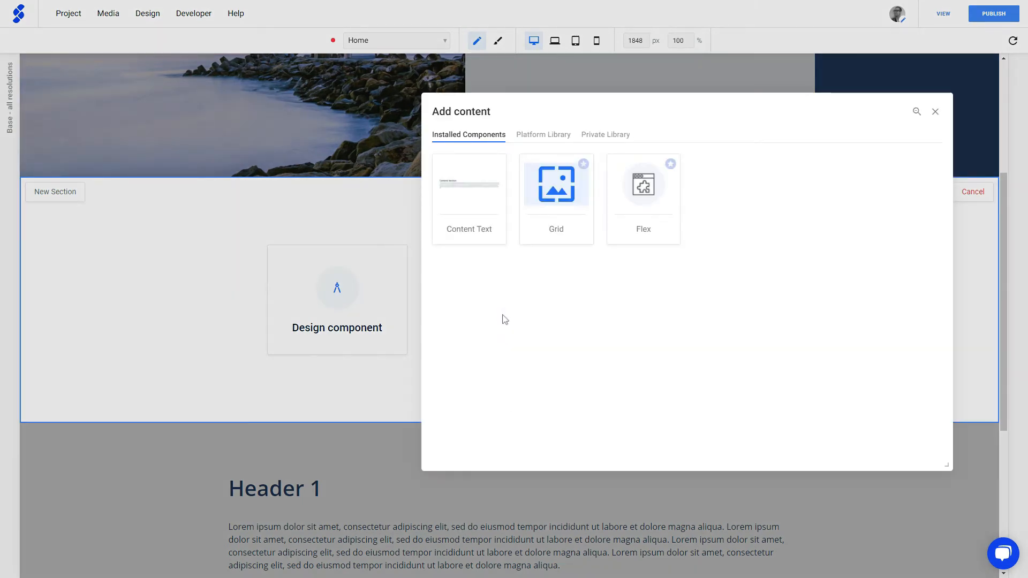
click(614, 138)
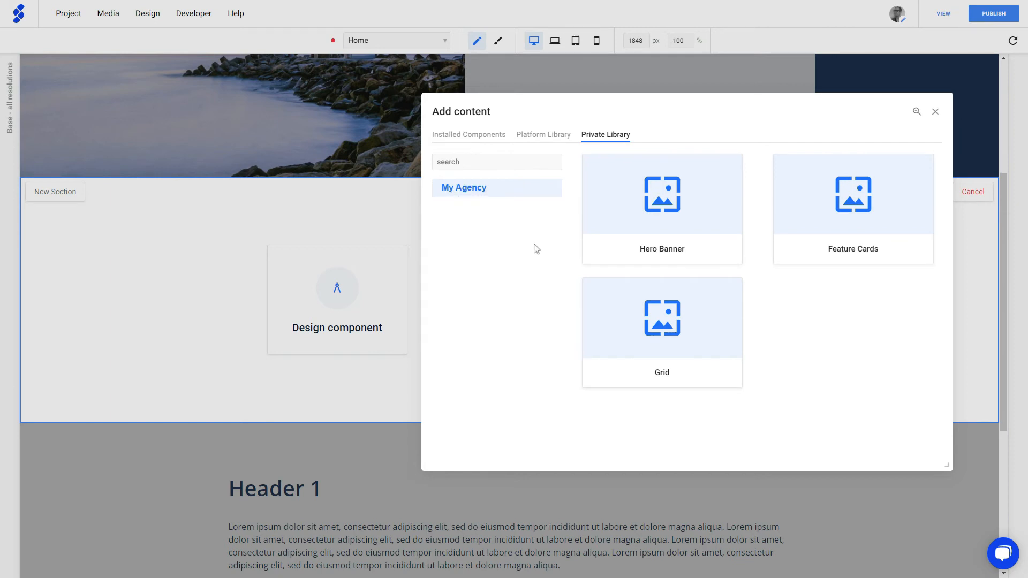
mouse_move(676, 317)
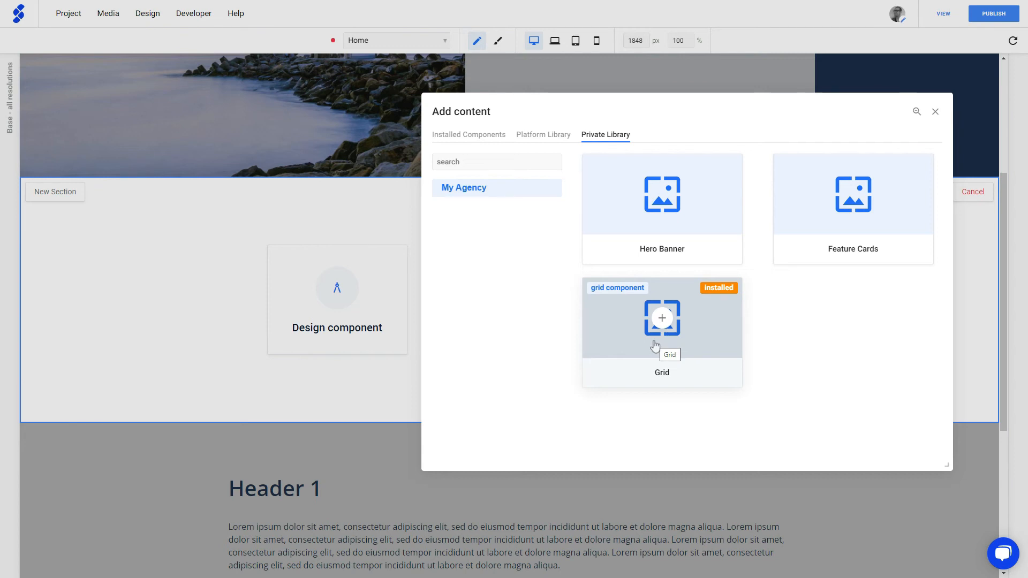
click(936, 112)
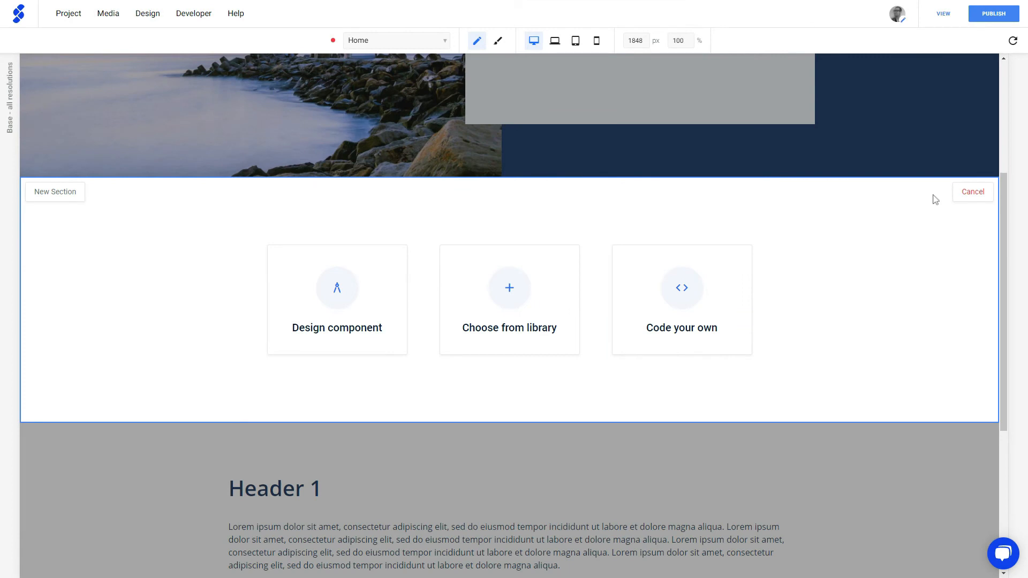
click(961, 196)
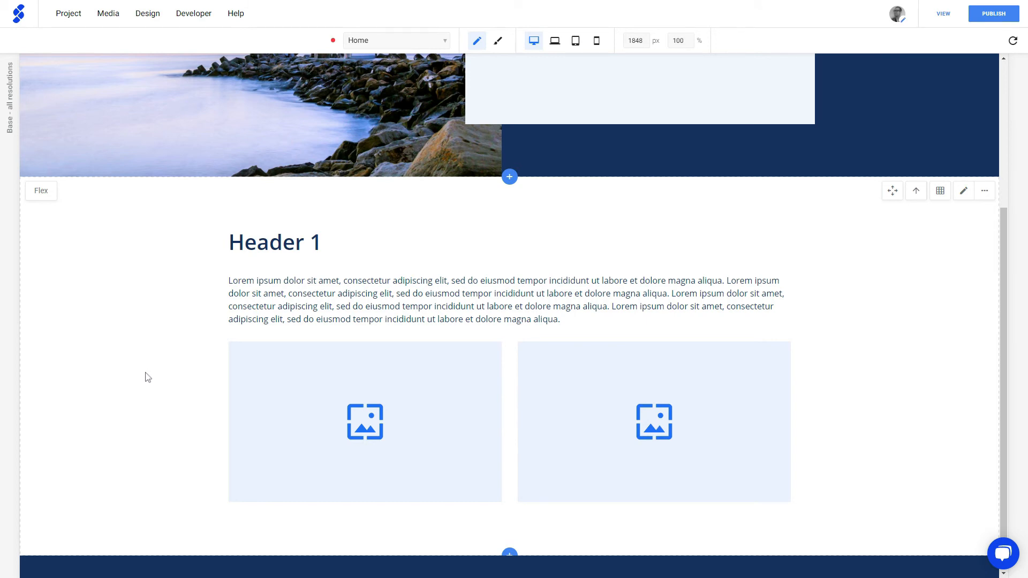
Switch to the design view and publish the header's Logo w/ Navigation component to the My Agency library.
click(499, 44)
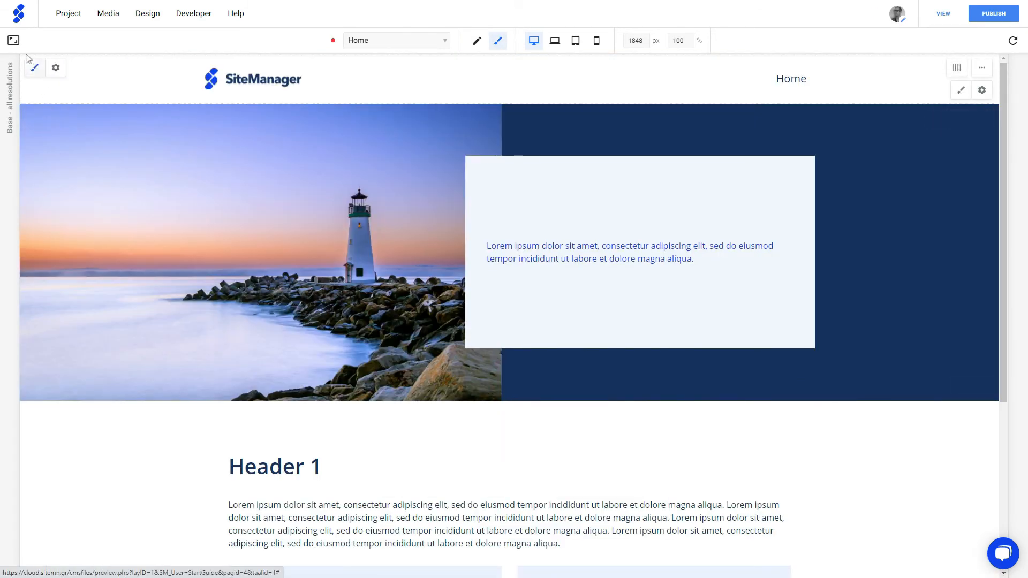
click(16, 43)
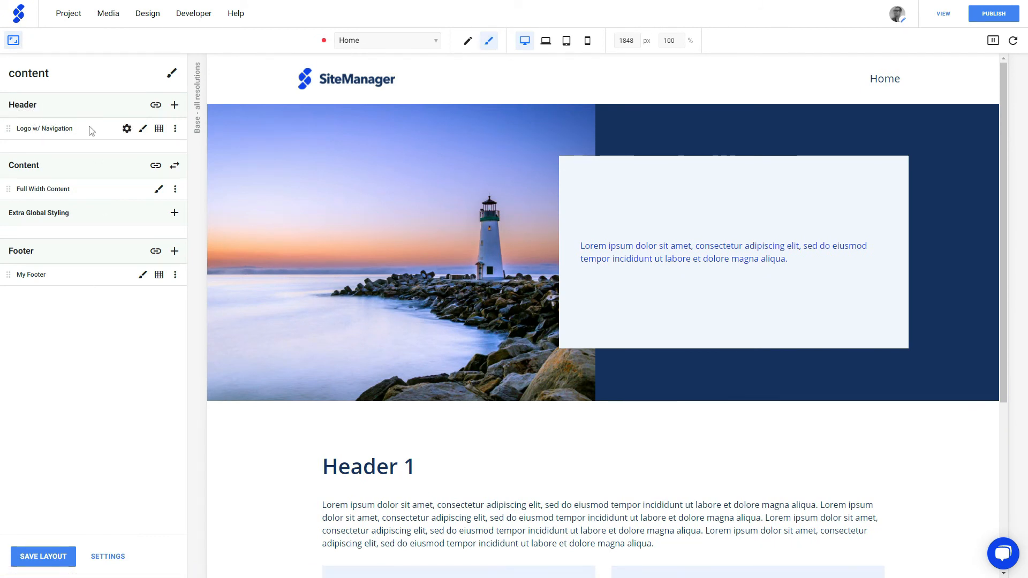
click(176, 129)
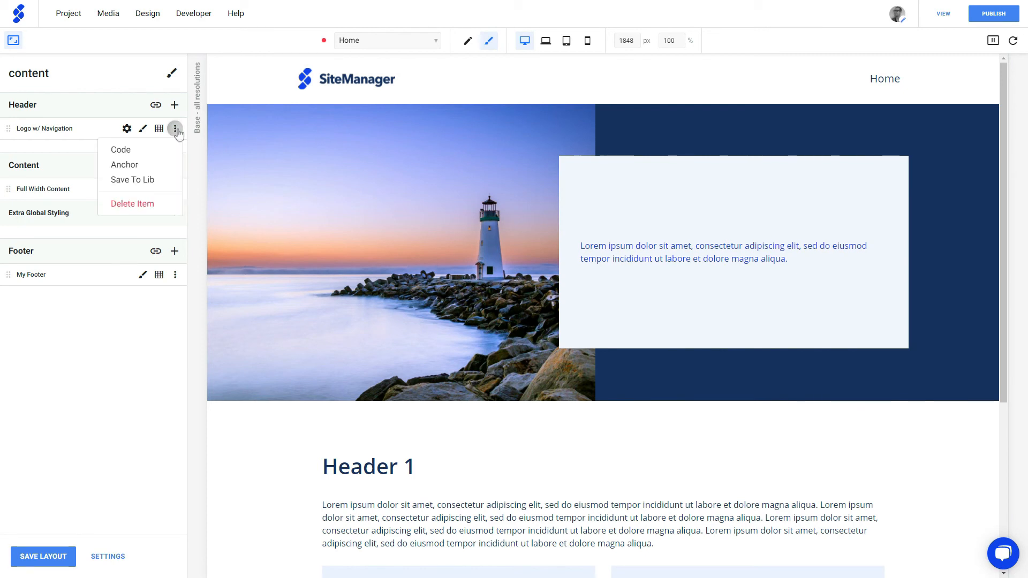
click(138, 180)
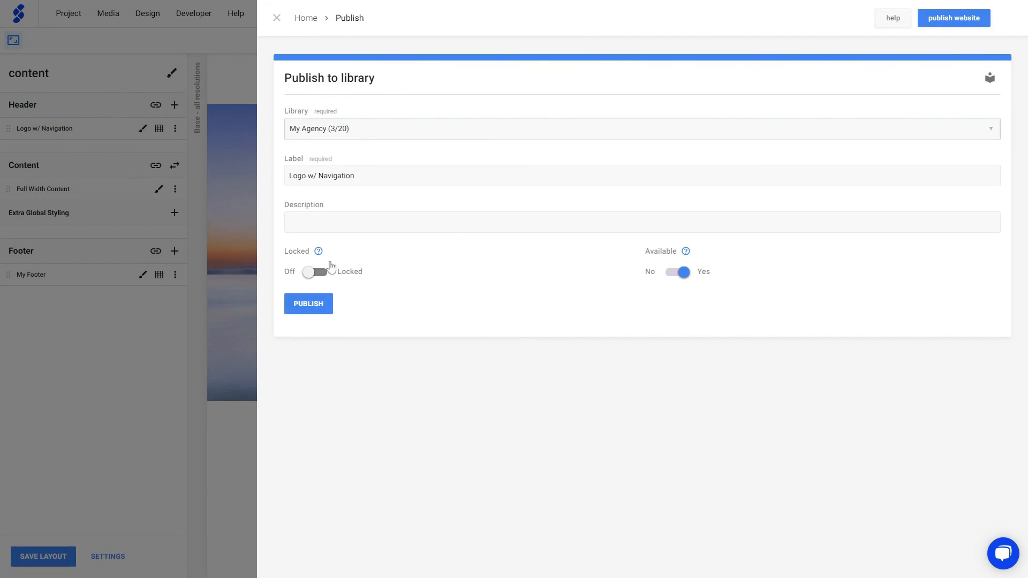
click(317, 311)
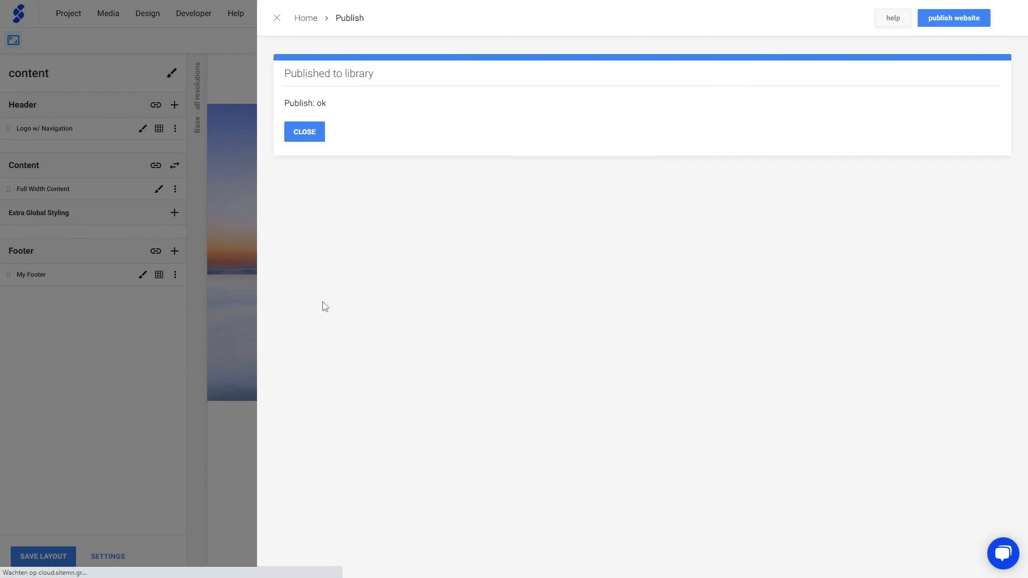
click(314, 140)
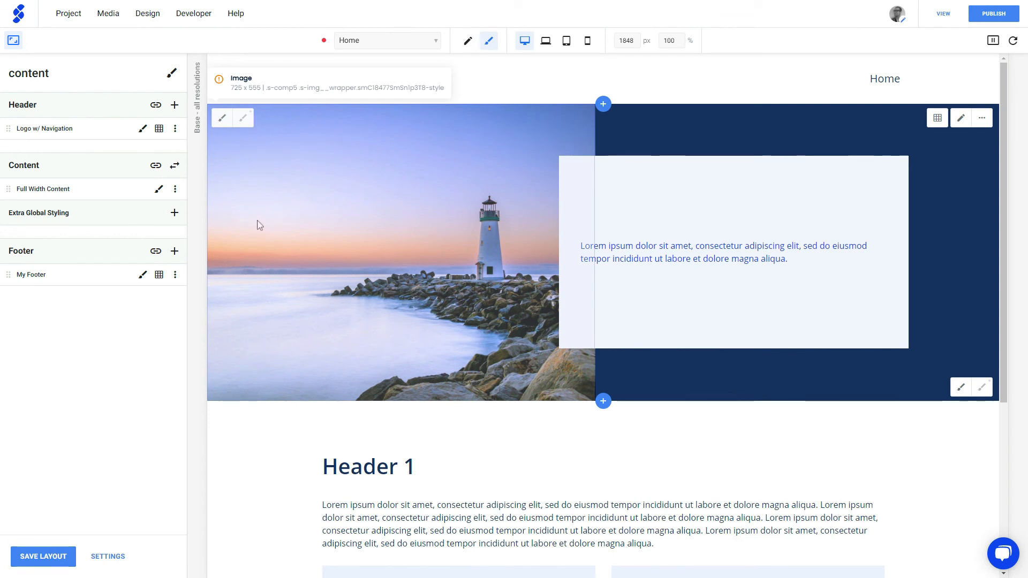
Check which private library components can be installed in the header, cancel without installing, and return to the content view.
click(175, 107)
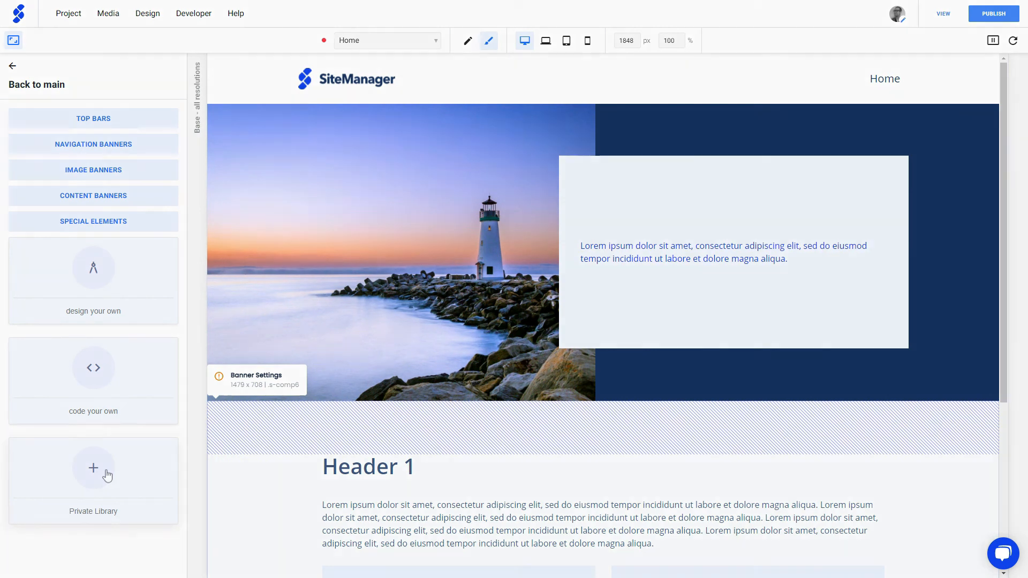
click(107, 474)
click(563, 77)
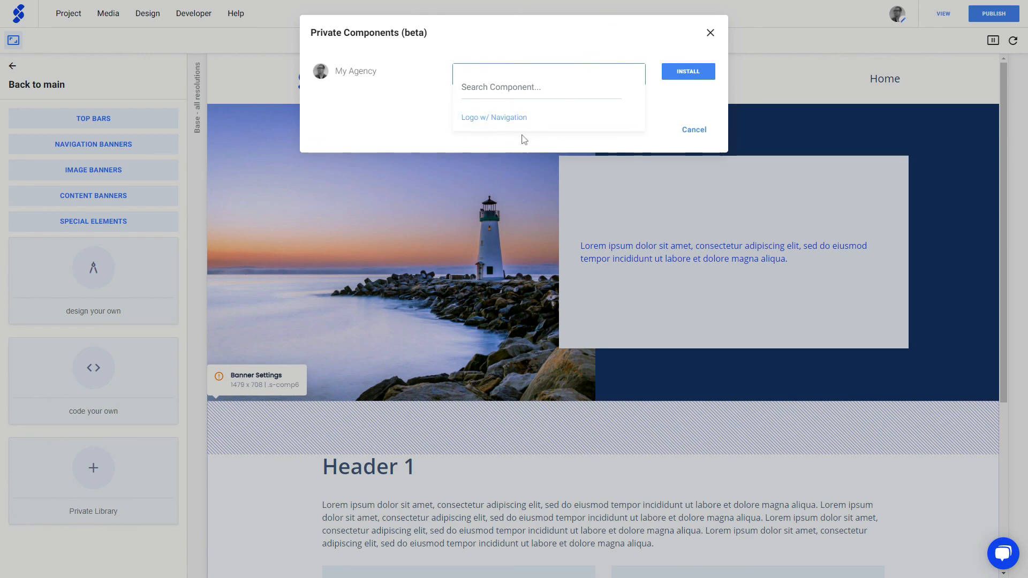
click(705, 130)
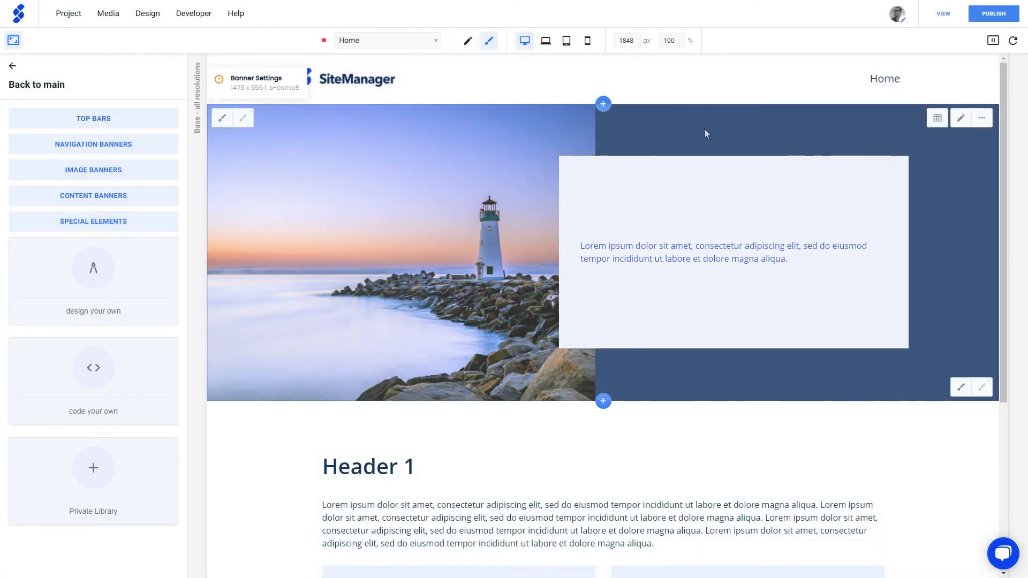
click(465, 45)
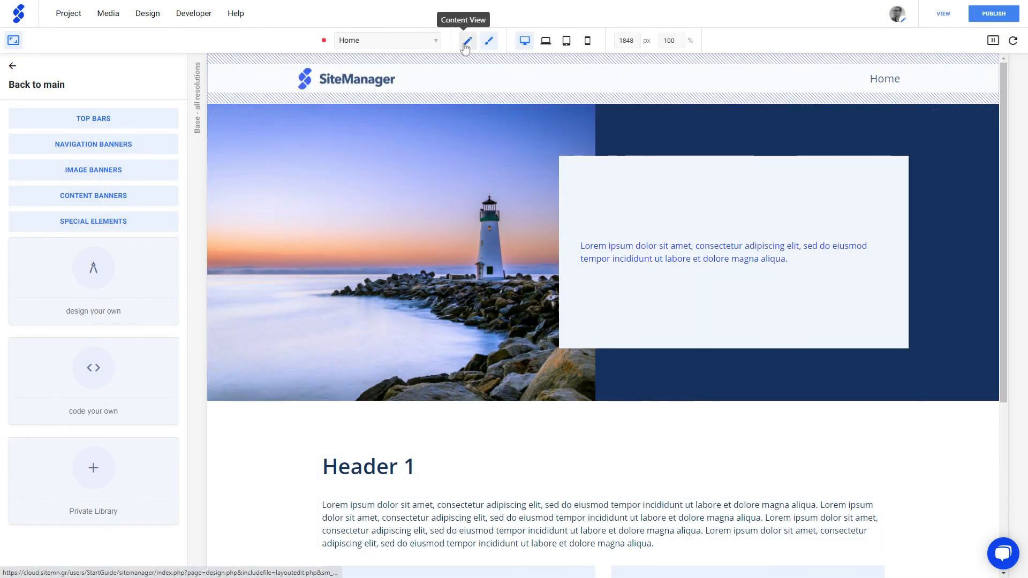